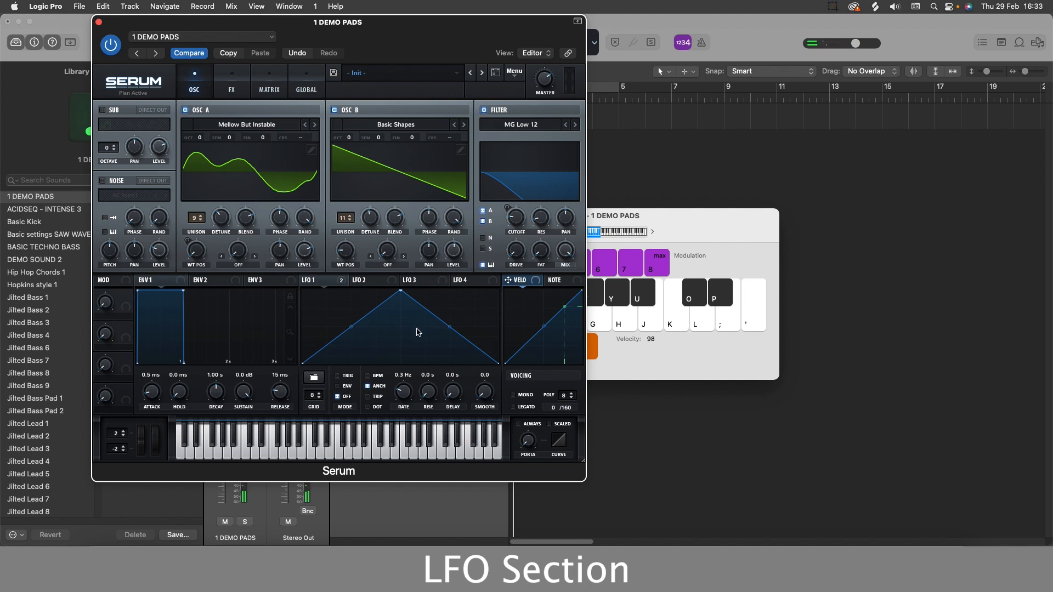
# Play a few notes to audition the pad preset's LFO movement.
pyautogui.press('s')
pyautogui.press('g')
pyautogui.press('g')
pyautogui.press('k')
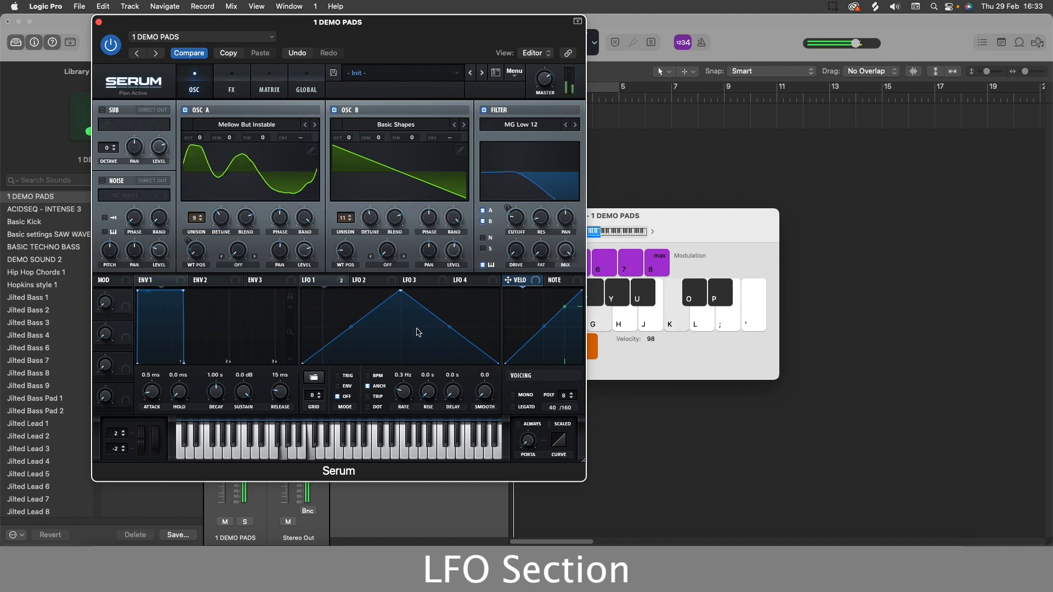
# Change LFO 1's mode and set its rate to 1.3 Hz, playing notes to hear the result.
pyautogui.click(349, 387)
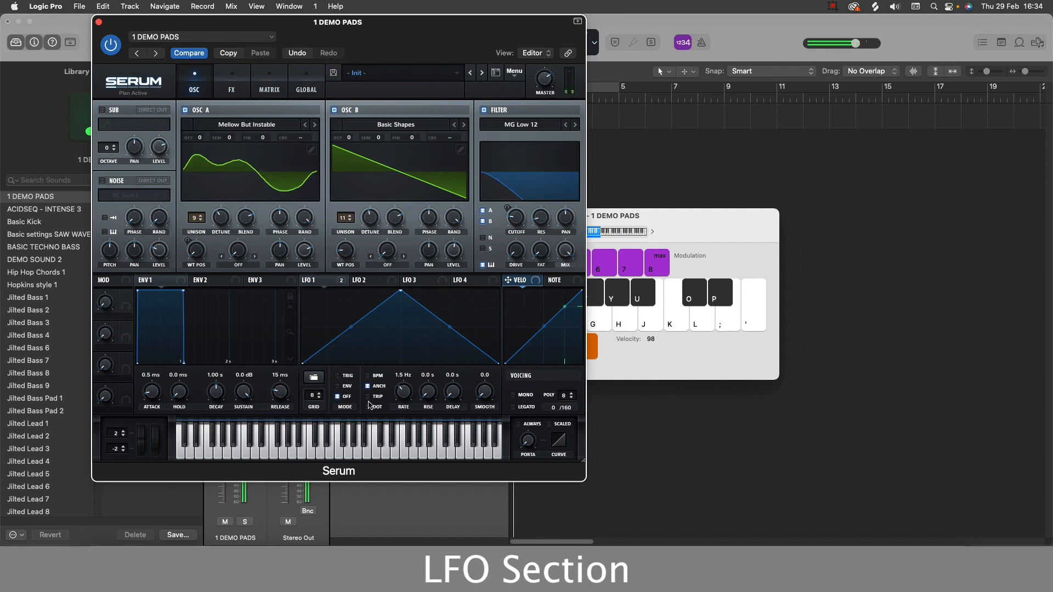
pyautogui.press('g')
pyautogui.press('k')
pyautogui.moveTo(401, 389); pyautogui.dragTo(402, 392)
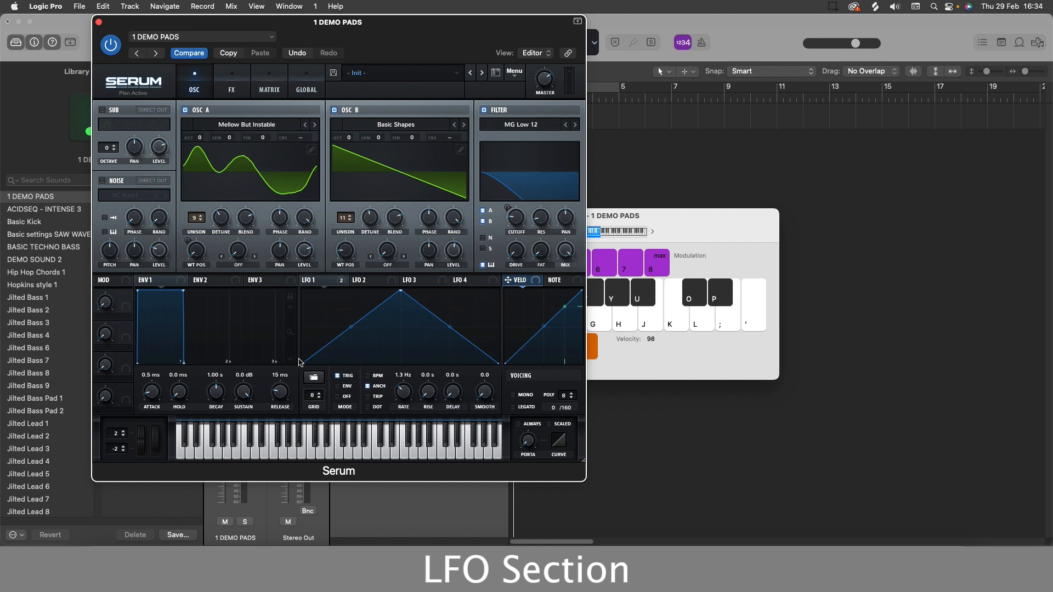
pyautogui.press('h')
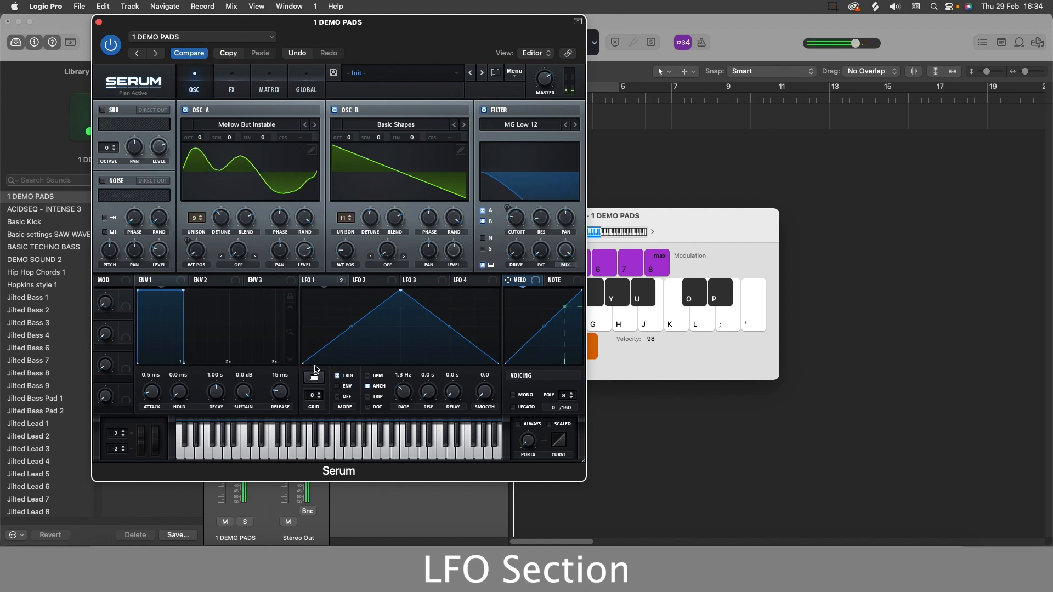
# Toggle LFO 1's trigger mode and play notes to compare the retriggering behaviour.
pyautogui.press('g')
pyautogui.press('k')
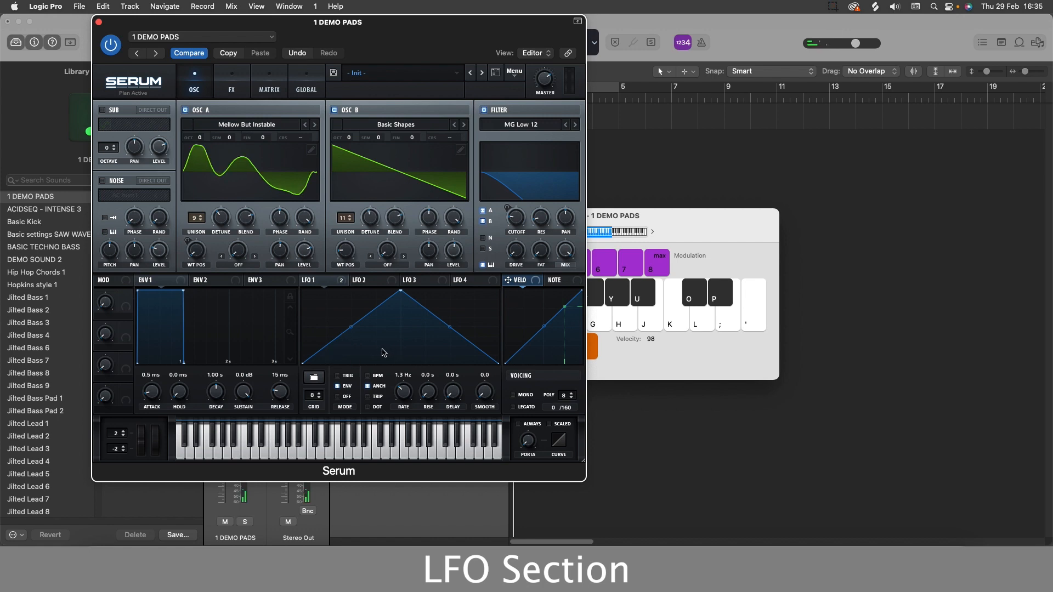
pyautogui.click(339, 377)
pyautogui.press('d')
pyautogui.press('h')
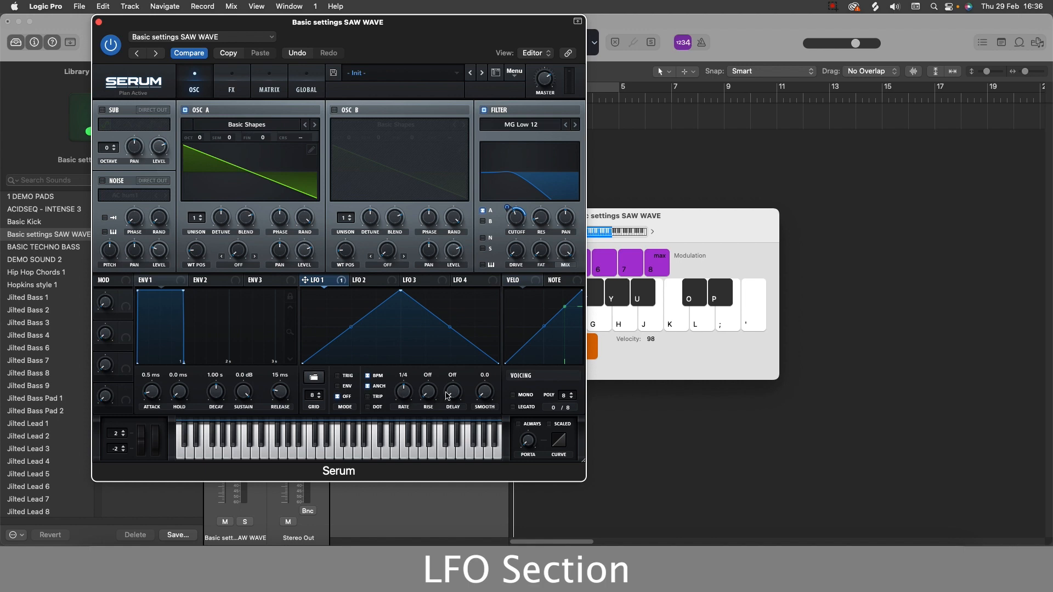
# Raise the project tempo to 172 BPM and play notes to hear the tempo-synced LFO.
pyautogui.moveTo(411, 40); pyautogui.dragTo(434, 123)
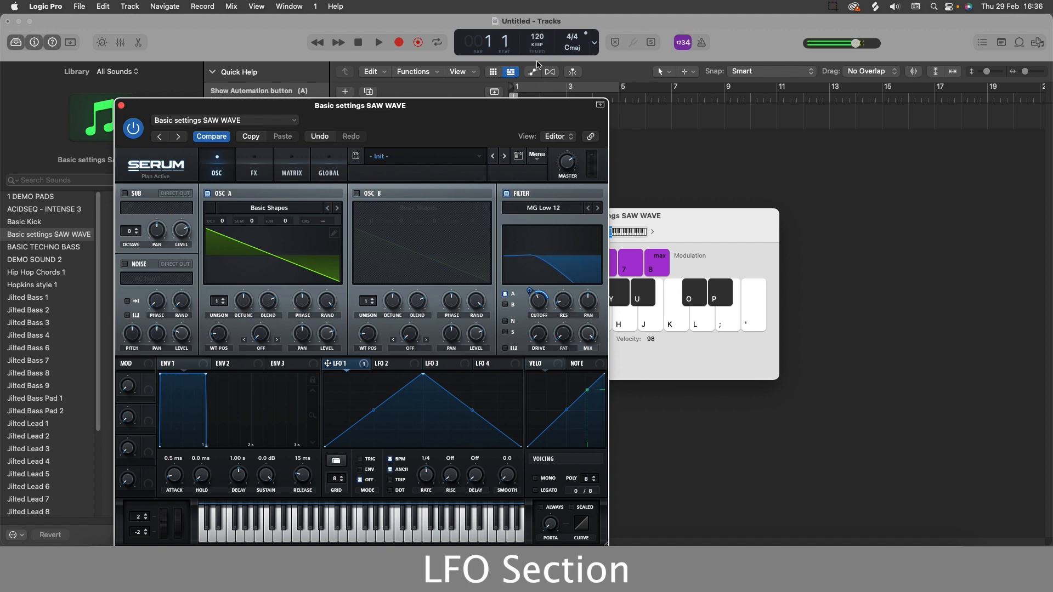
pyautogui.moveTo(536, 122); pyautogui.dragTo(538, 133)
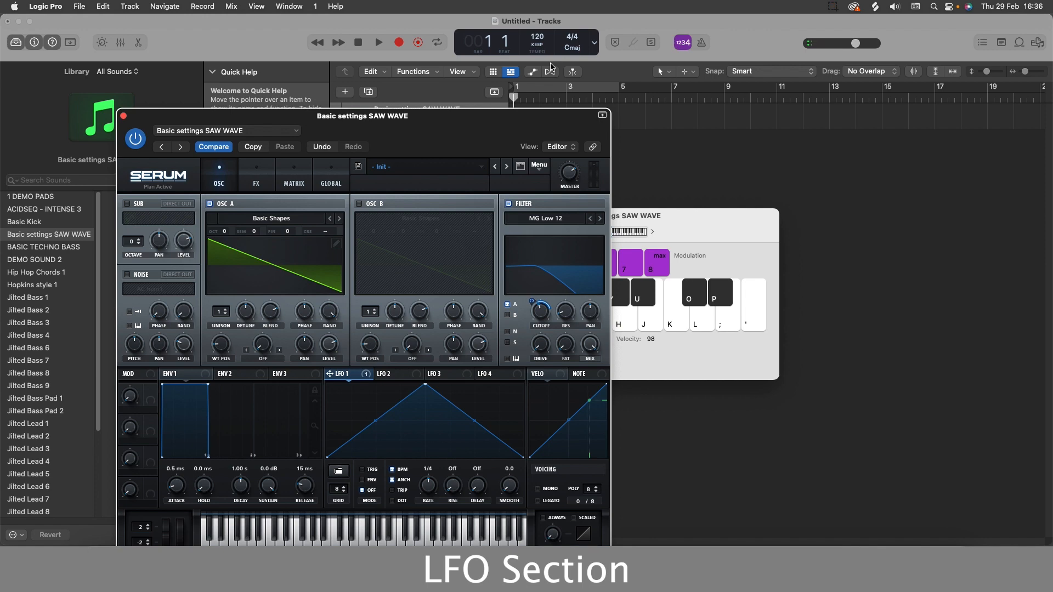
pyautogui.press('j')
pyautogui.press('k')
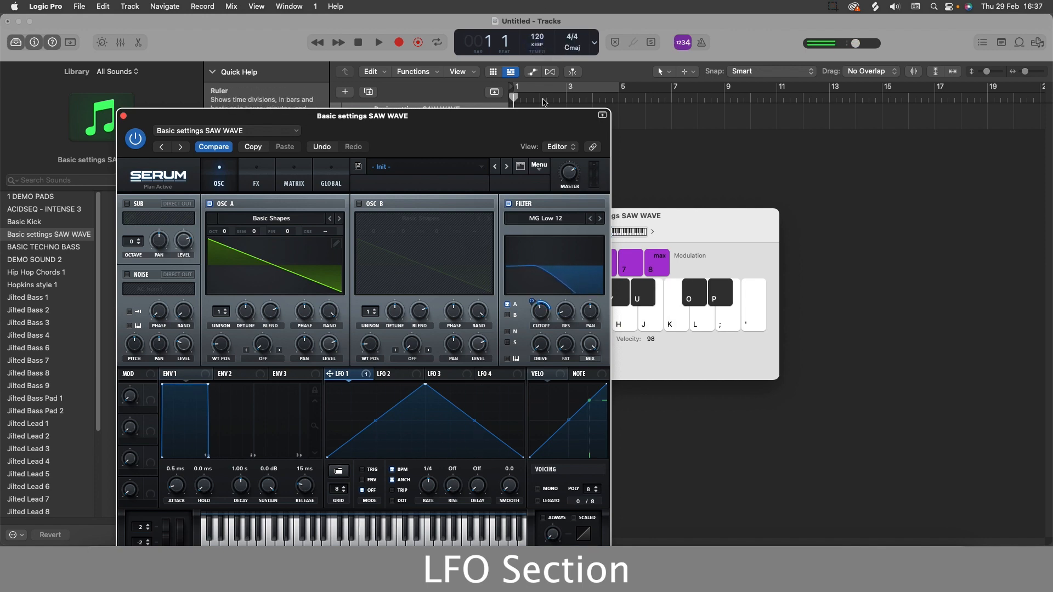
pyautogui.moveTo(538, 37); pyautogui.dragTo(540, 5)
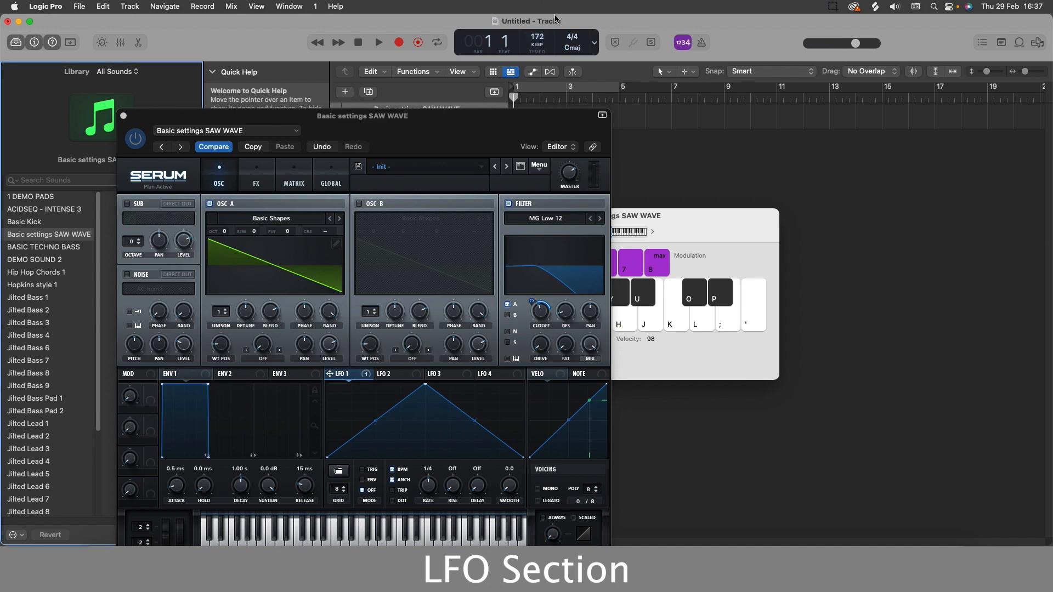
pyautogui.press('h')
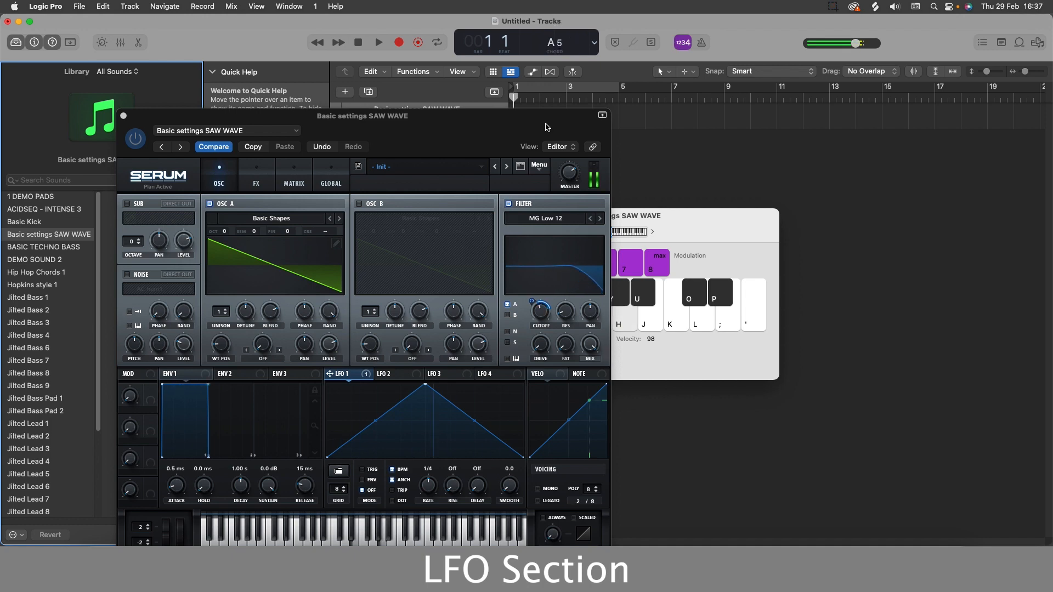
pyautogui.press('j')
pyautogui.press('k')
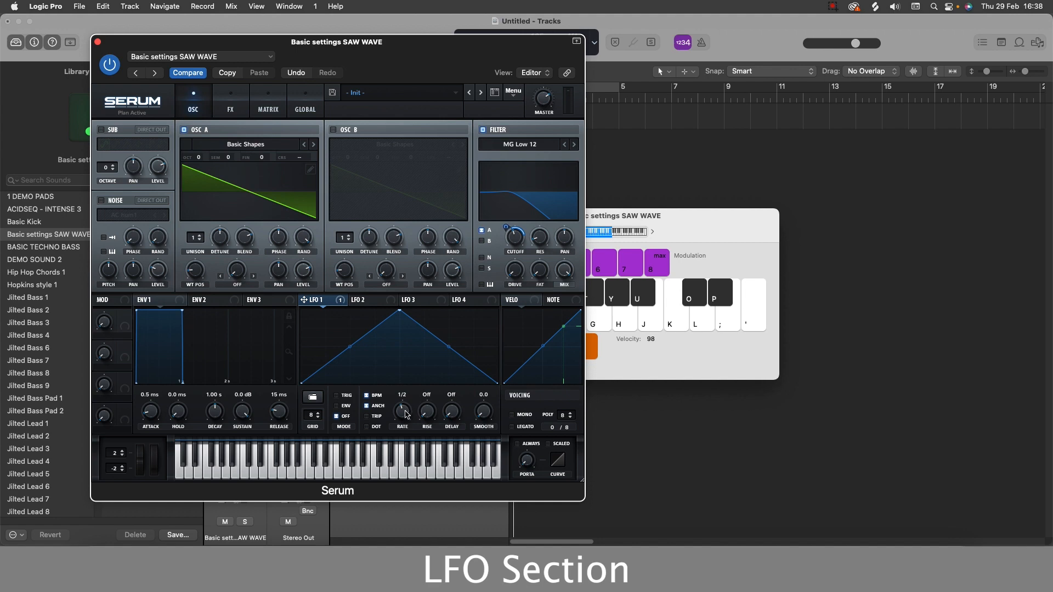
# Experiment with LFO 1's synced rate and dotted option, settling on a rate of 1/4.
pyautogui.moveTo(406, 415); pyautogui.dragTo(406, 420)
pyautogui.press('h')
pyautogui.moveTo(405, 419); pyautogui.dragTo(409, 403)
pyautogui.press('h')
pyautogui.press('h')
pyautogui.moveTo(406, 416); pyautogui.dragTo(413, 405)
pyautogui.doubleClick(402, 415)
pyautogui.click(367, 416)
pyautogui.moveTo(402, 413); pyautogui.dragTo(404, 410)
pyautogui.moveTo(404, 415); pyautogui.dragTo(369, 429)
pyautogui.moveTo(402, 414)
pyautogui.mouseDown()
pyautogui.moveTo(409, 400)
pyautogui.moveTo(406, 420)
pyautogui.mouseUp()
# Try LFO 1 rise times of bar and 1/8 while playing notes, then turn rise back off.
pyautogui.moveTo(429, 414); pyautogui.dragTo(448, 355)
pyautogui.press('g')
pyautogui.press('s')
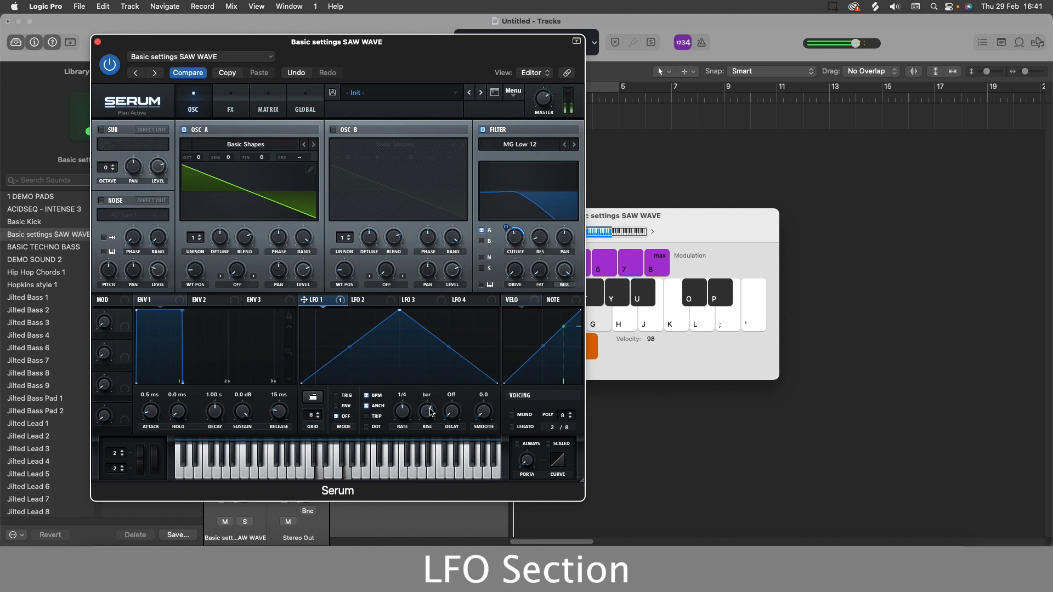
pyautogui.moveTo(431, 411); pyautogui.dragTo(432, 357)
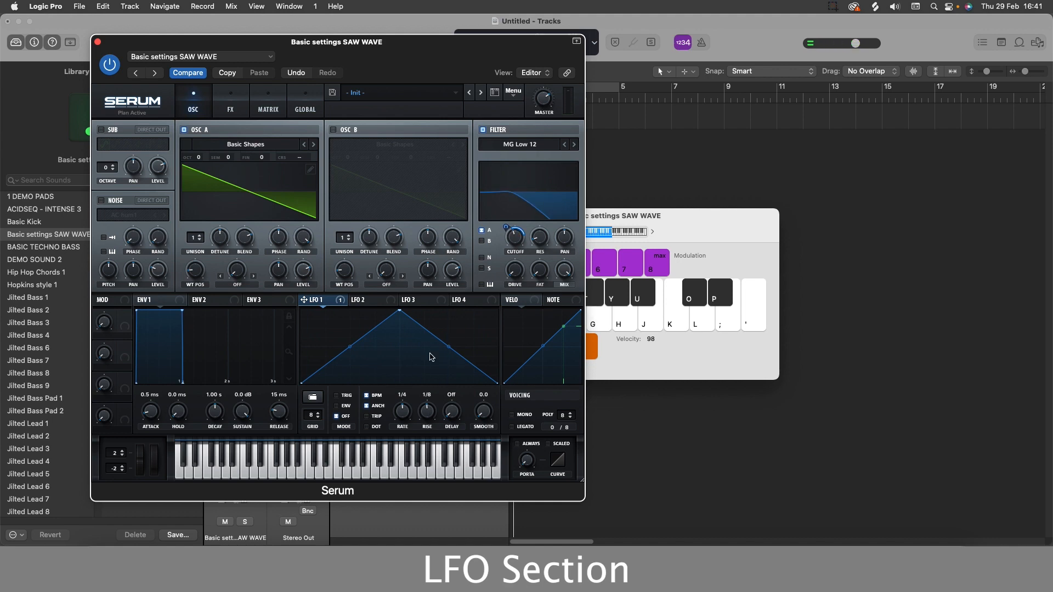
pyautogui.press('h')
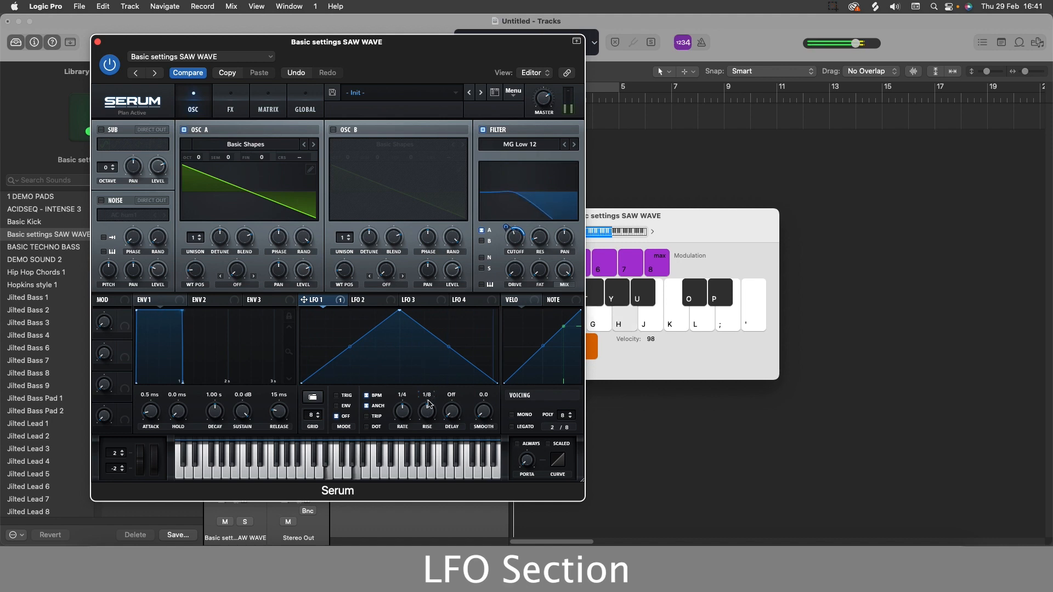
pyautogui.moveTo(431, 357); pyautogui.dragTo(431, 399)
pyautogui.press('d')
pyautogui.press('j')
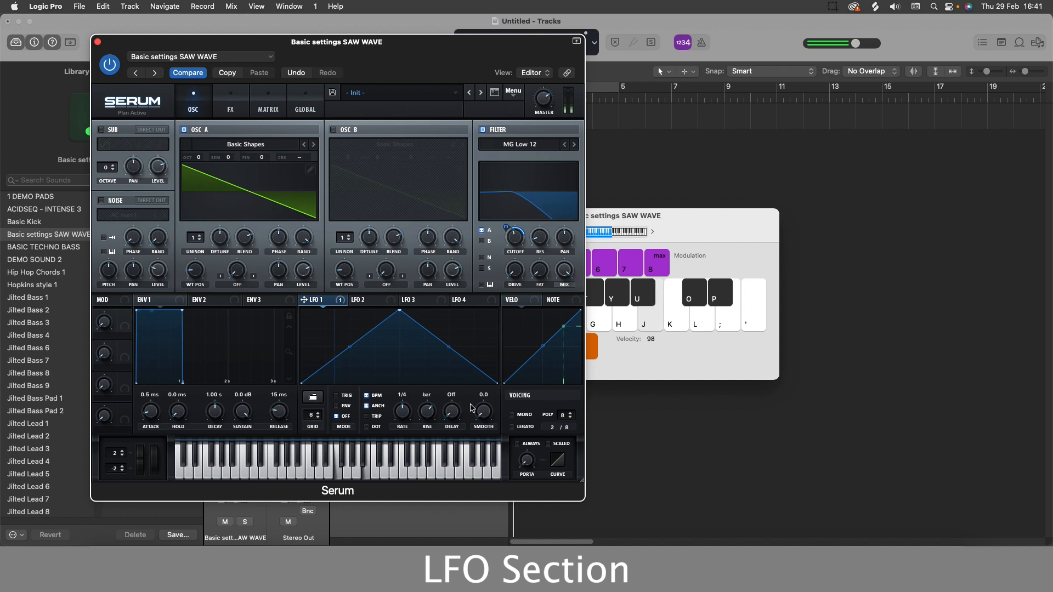
pyautogui.press('k')
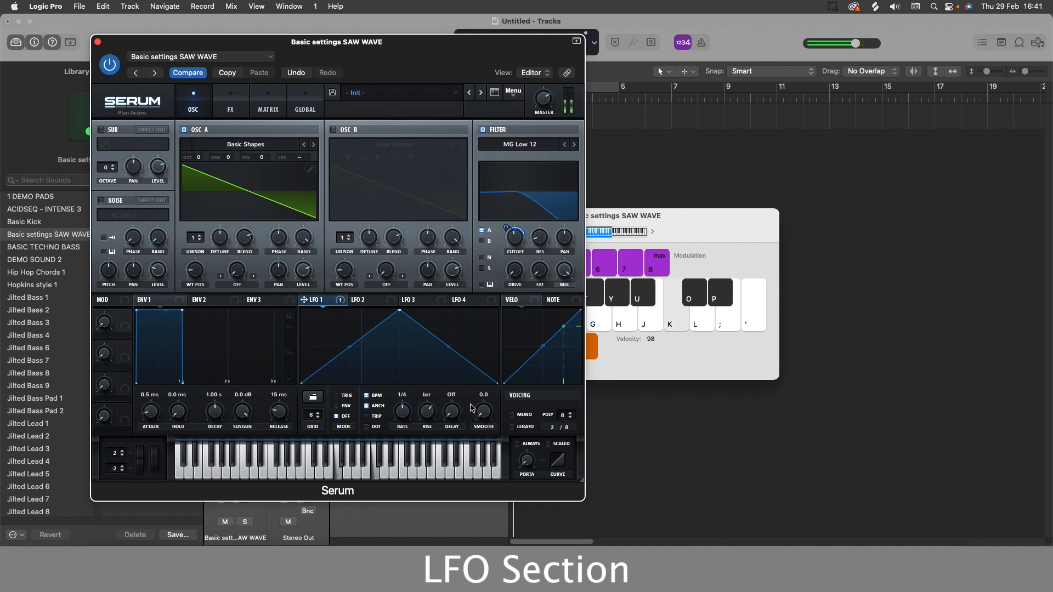
pyautogui.moveTo(432, 416); pyautogui.dragTo(432, 452)
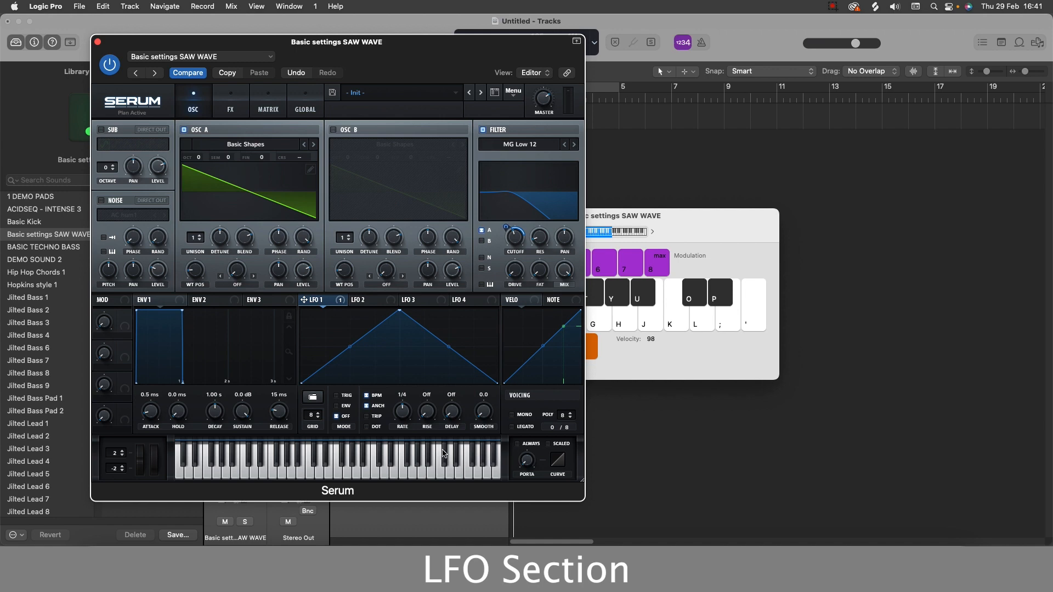
pyautogui.press('h')
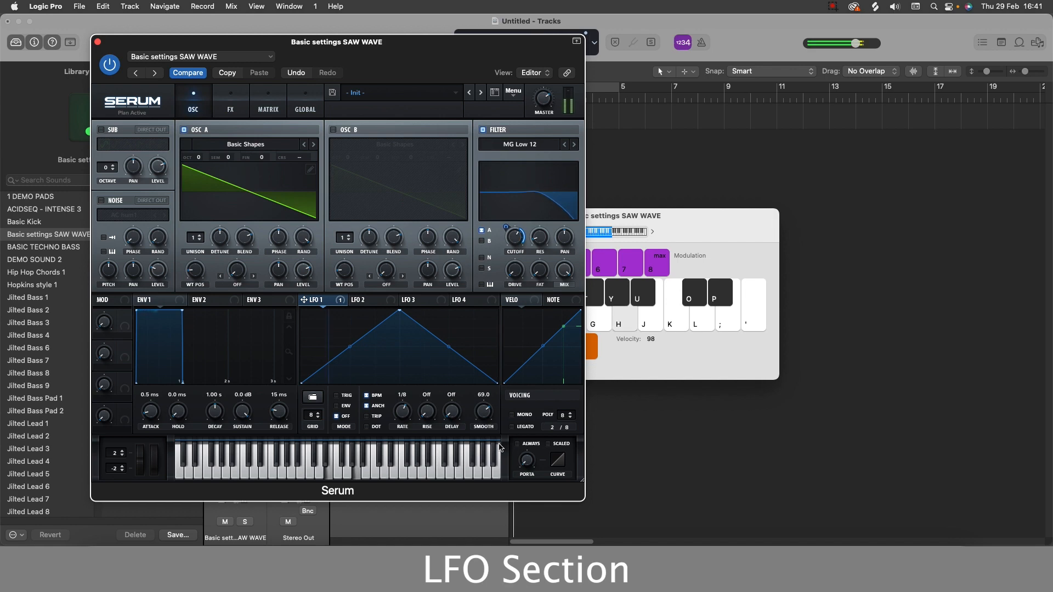
# Raise LFO 1's smooth to about 69 and play notes, then reset smooth to 0.
pyautogui.moveTo(489, 414)
pyautogui.mouseDown()
pyautogui.moveTo(498, 395)
pyautogui.moveTo(490, 429)
pyautogui.mouseUp()
pyautogui.press('h')
pyautogui.press('h')
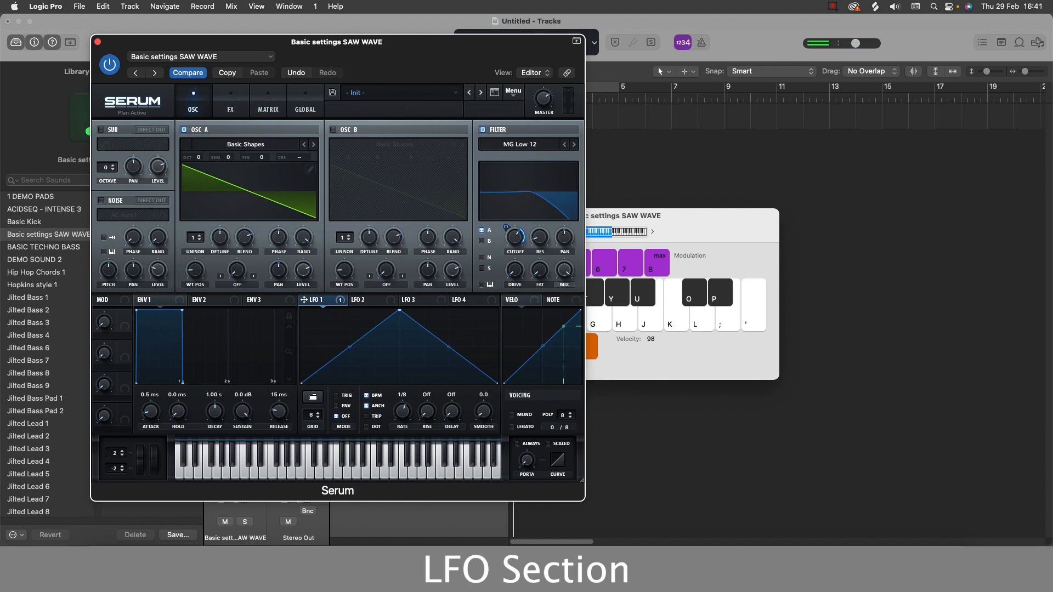
pyautogui.doubleClick(483, 412)
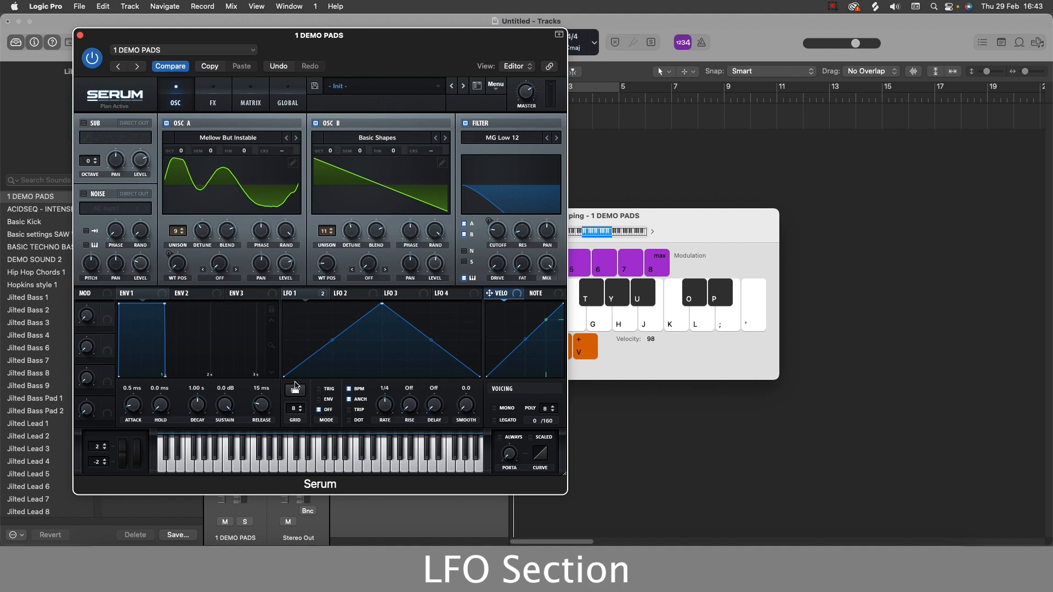
# Load the basic saw down shape into LFO 1 and play notes to hear it.
pyautogui.click(295, 387)
pyautogui.moveTo(297, 394)
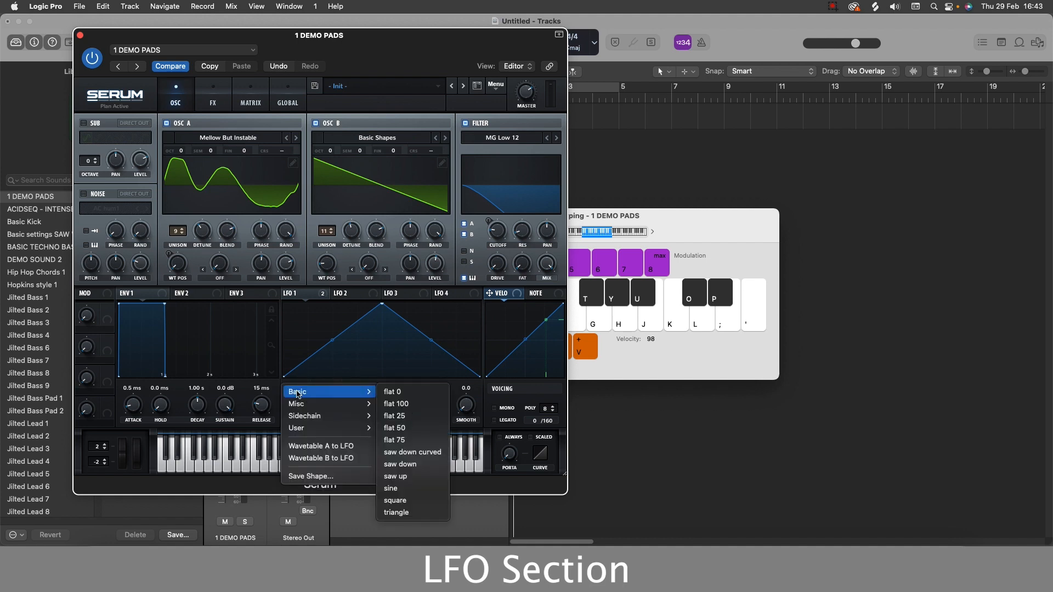
pyautogui.click(400, 464)
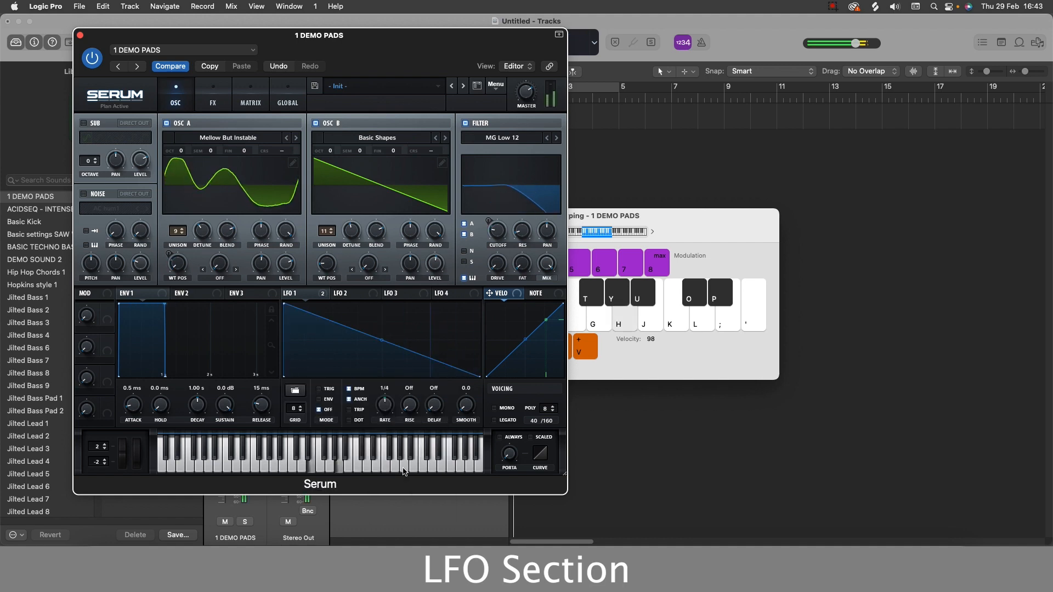
pyautogui.press('j')
pyautogui.press('k')
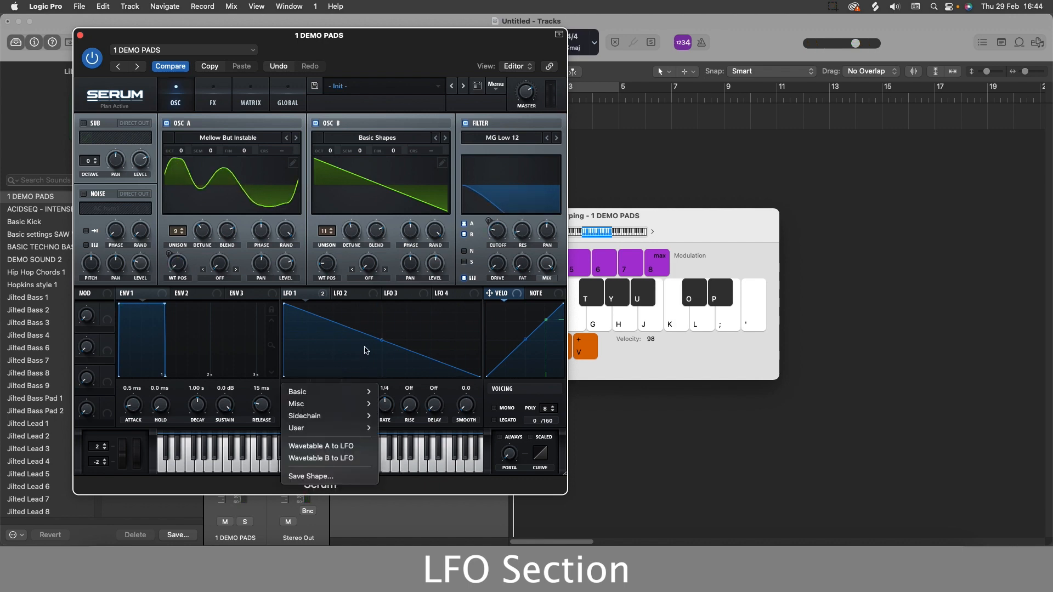
# Load the sidechain SC1 shape into LFO 1.
pyautogui.moveTo(298, 395)
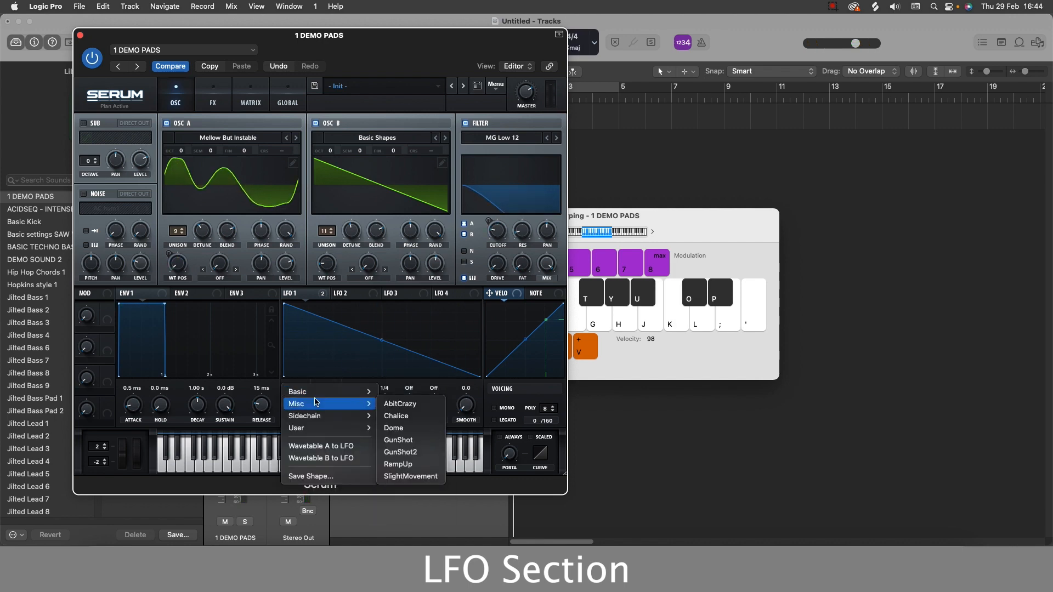
pyautogui.moveTo(375, 419)
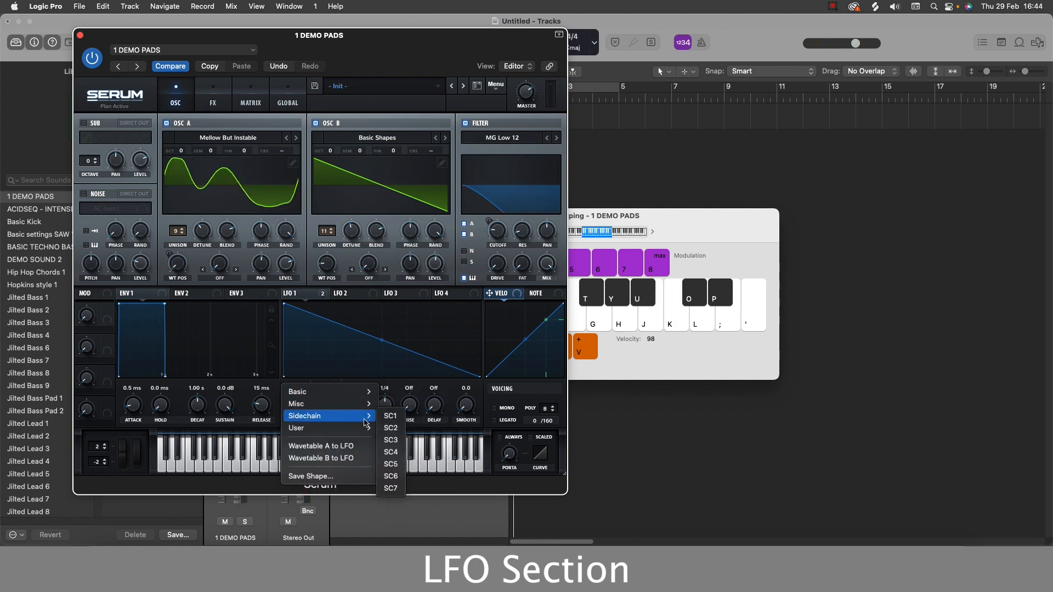
pyautogui.click(391, 418)
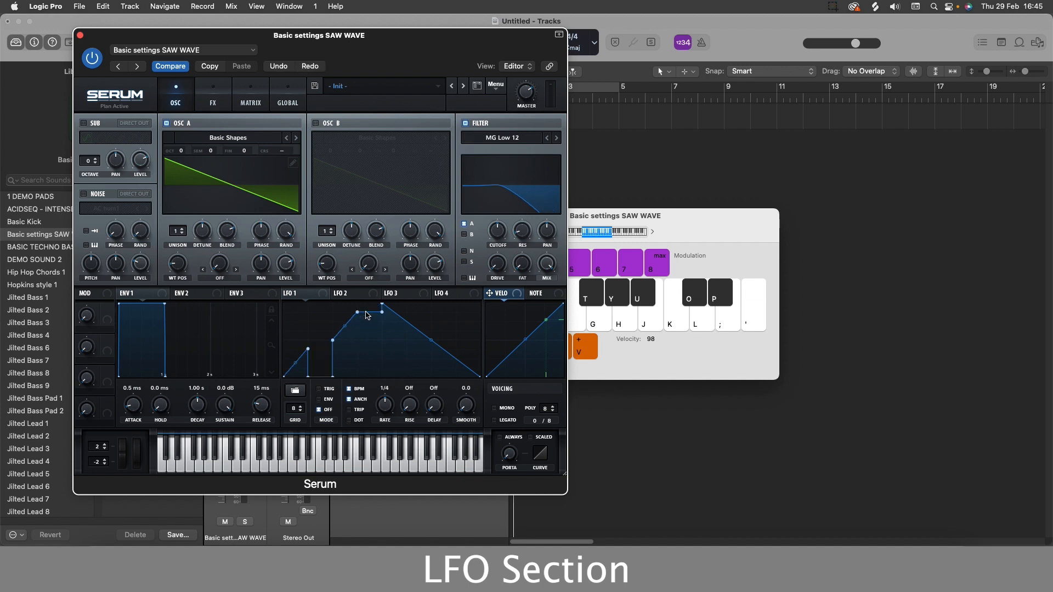
# Reshape the LFO 1 curve by dragging its nodes and line segment.
pyautogui.moveTo(366, 317); pyautogui.dragTo(372, 376)
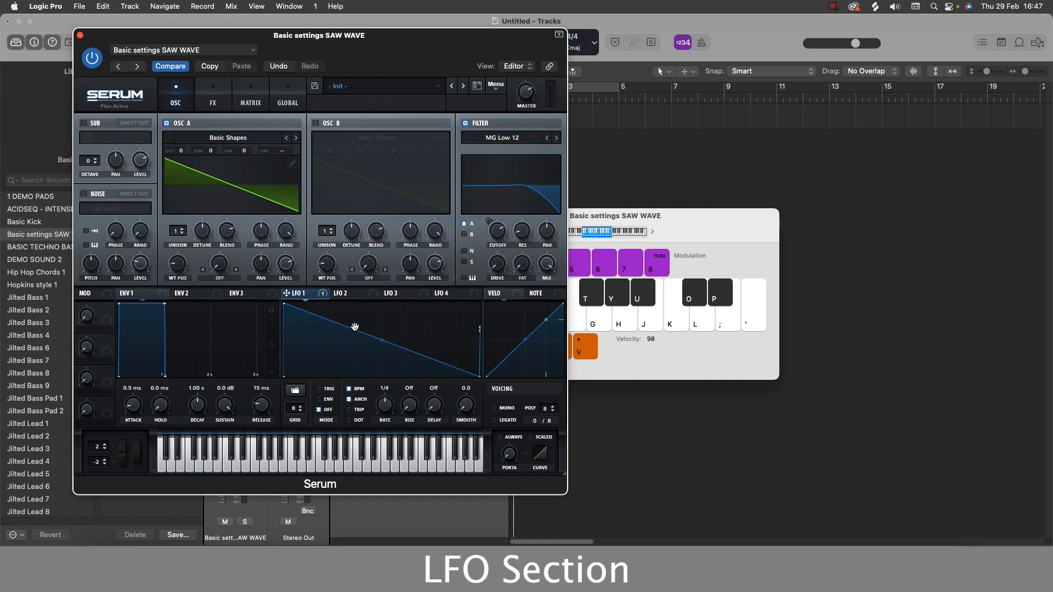
pyautogui.keyDown('alt'); pyautogui.click(344, 330); pyautogui.keyUp('alt')
pyautogui.moveTo(359, 333); pyautogui.dragTo(412, 313)
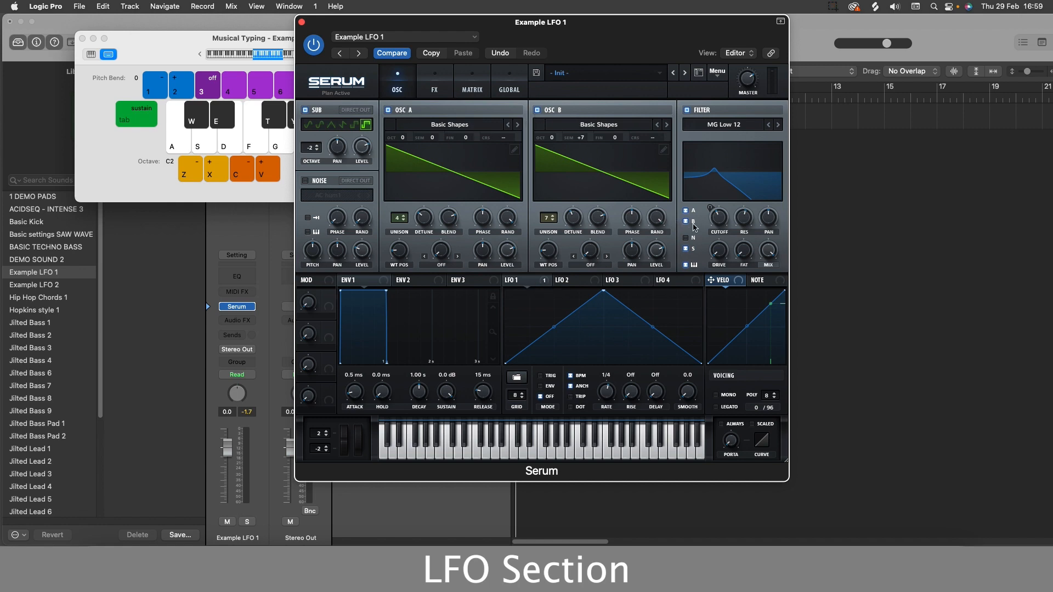
# Start playback and play notes to audition the LFO example preset.
pyautogui.press('space')
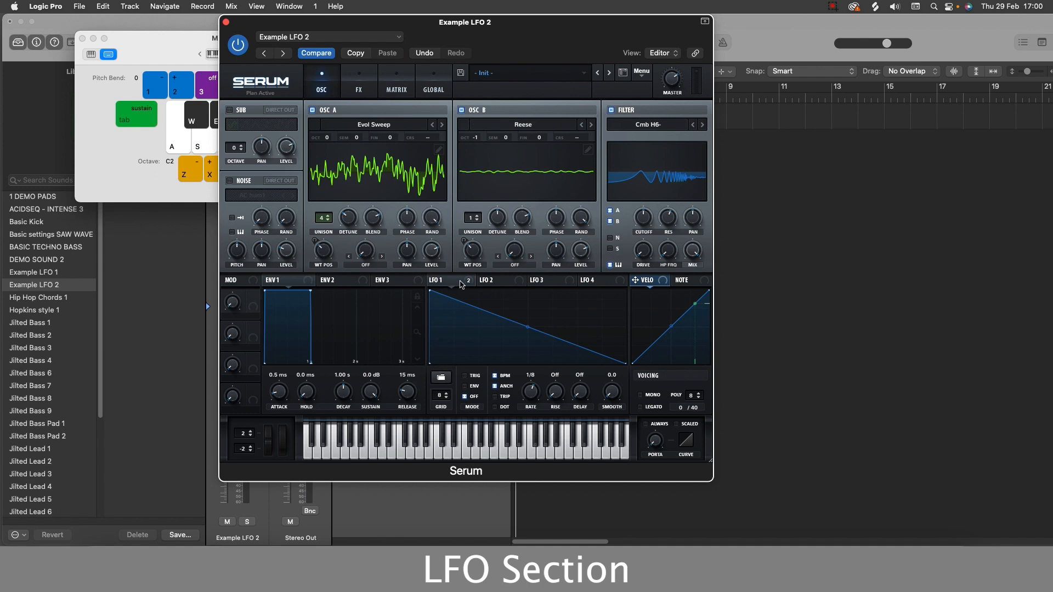
pyautogui.click(441, 378)
pyautogui.moveTo(444, 379)
pyautogui.click(561, 451)
pyautogui.press('d')
pyautogui.press('h')
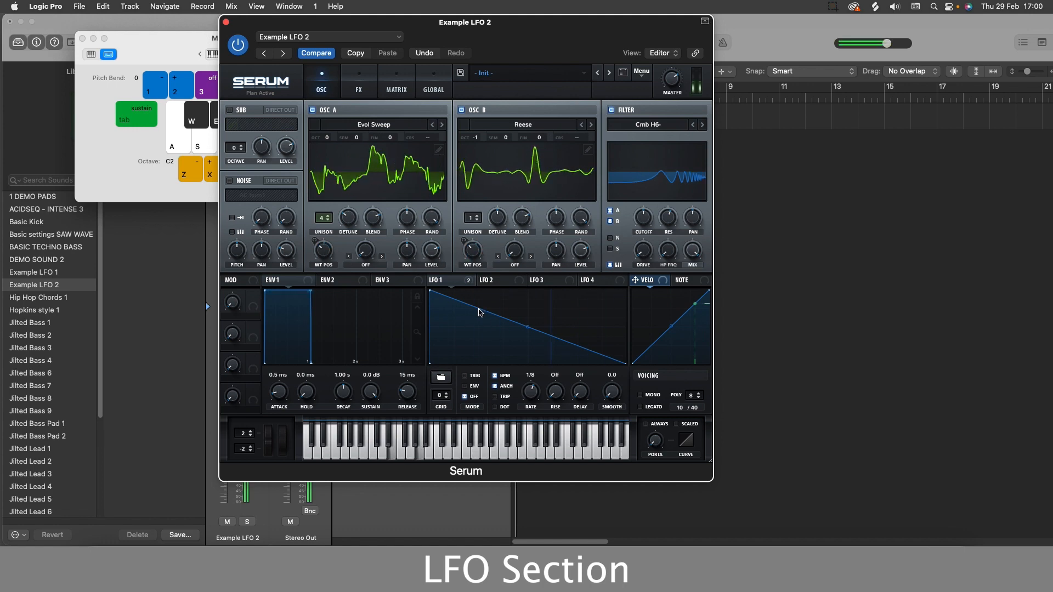
pyautogui.press('h')
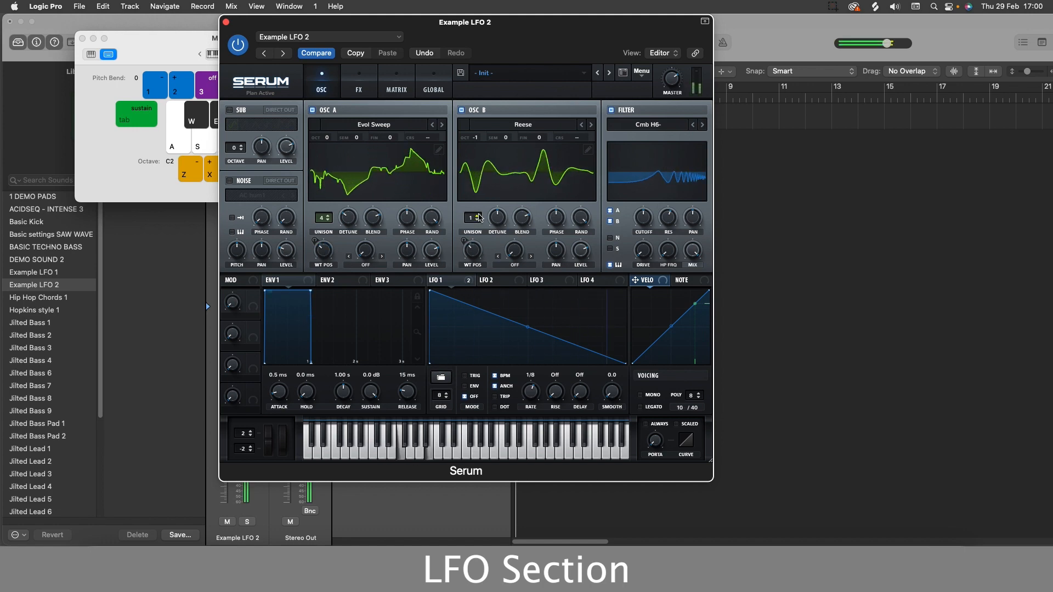
# Set Osc B unison to 9 voices and adjust Osc A's wavetable position while playing notes.
pyautogui.click(477, 216)
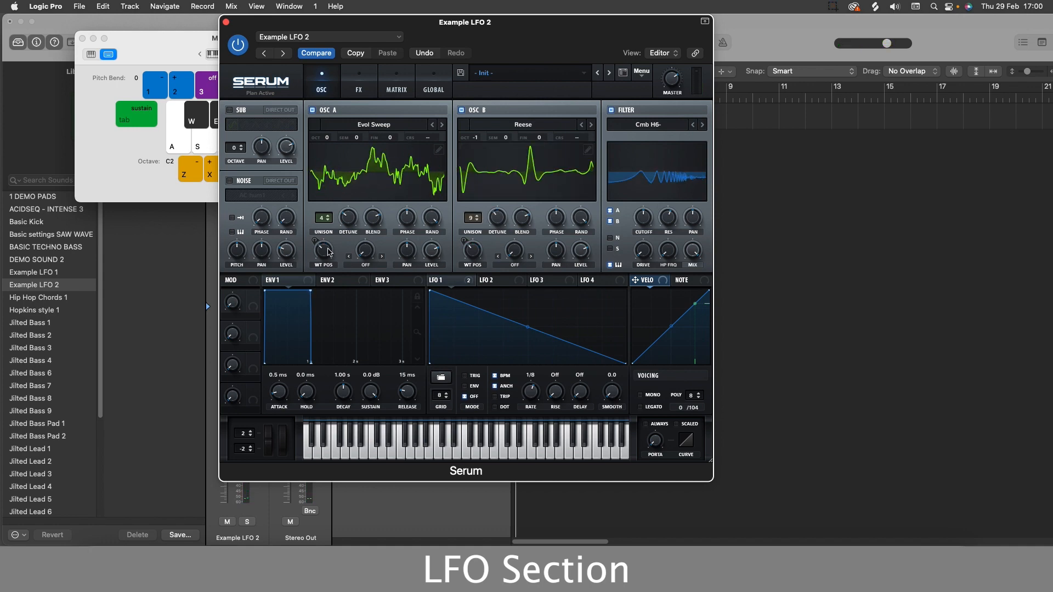
pyautogui.moveTo(322, 254)
pyautogui.mouseDown()
pyautogui.moveTo(335, 218)
pyautogui.moveTo(326, 251)
pyautogui.moveTo(339, 220)
pyautogui.moveTo(331, 236)
pyautogui.mouseUp()
pyautogui.press('s')
pyautogui.press('g')
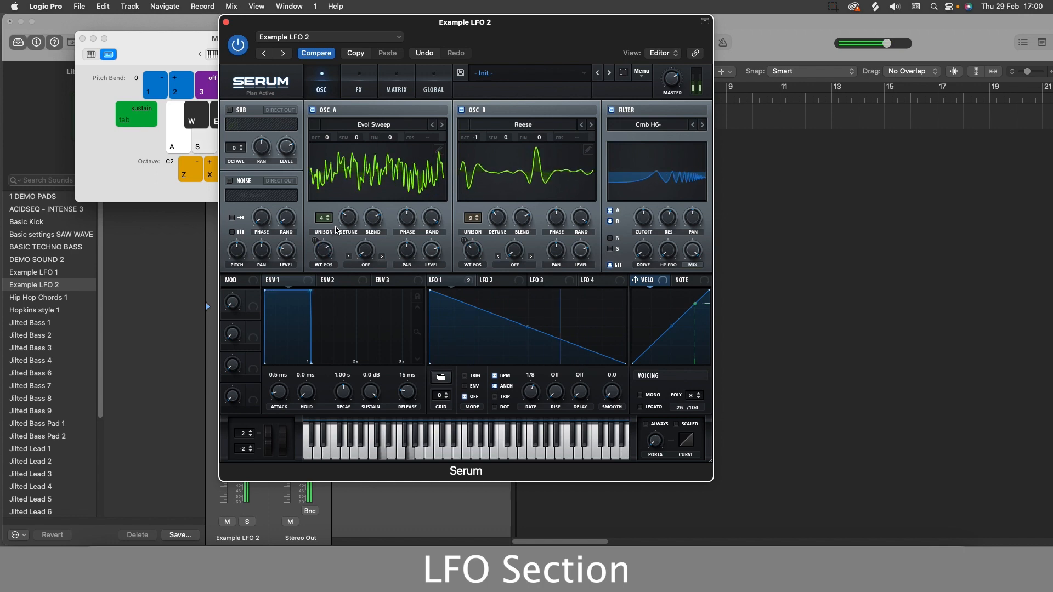
pyautogui.moveTo(390, 17); pyautogui.dragTo(337, 16)
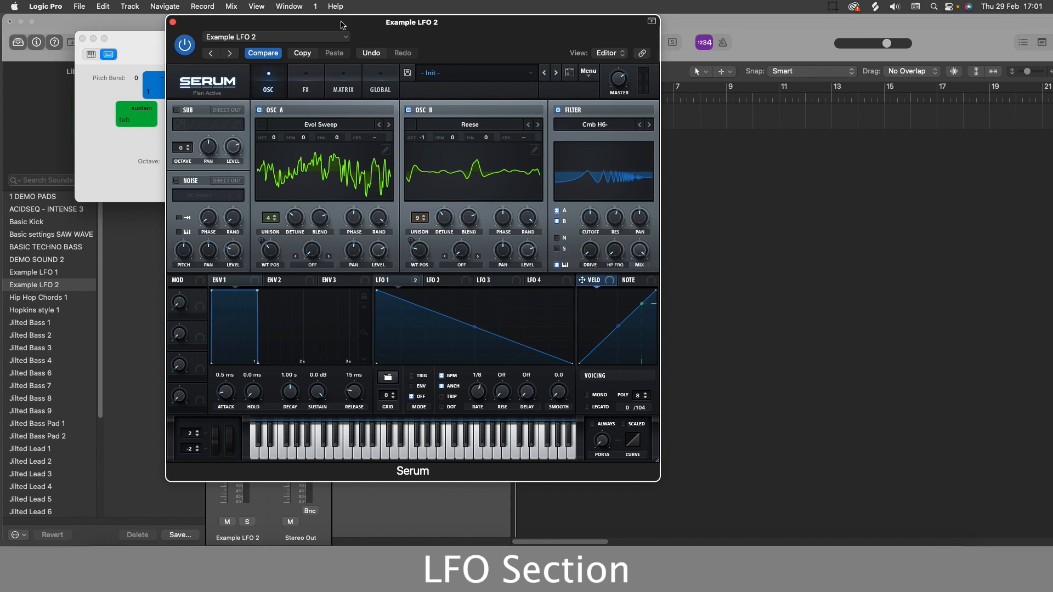
pyautogui.moveTo(345, 26); pyautogui.dragTo(250, 19)
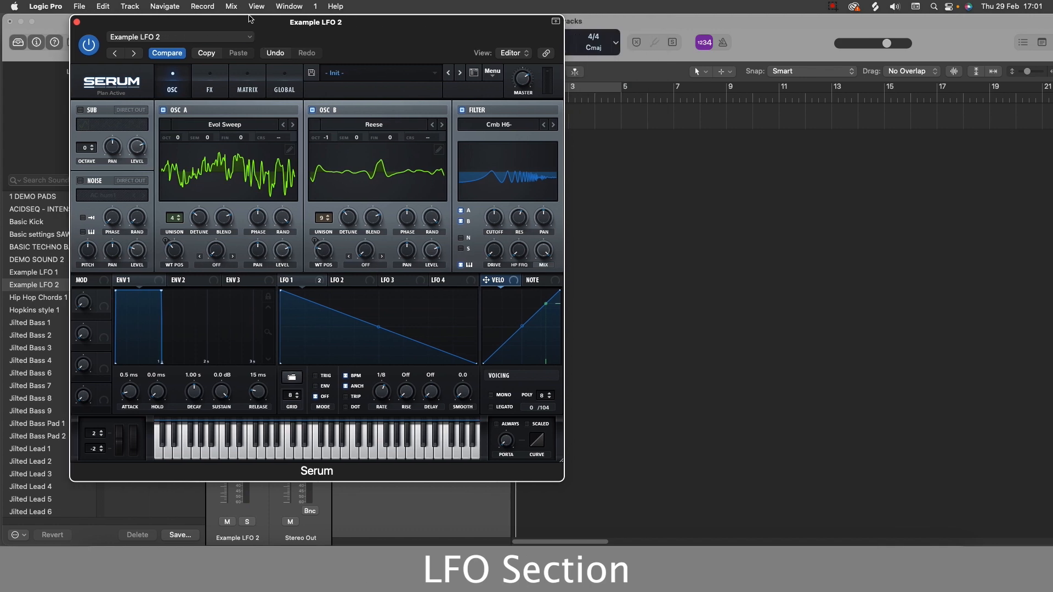